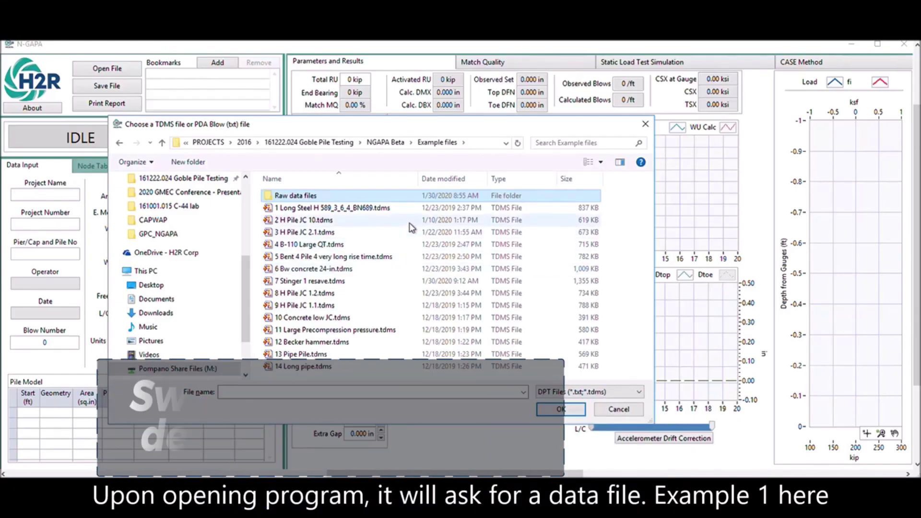
# Open the Raw data files folder and load 1 Long Steel H 589_3_6_4_BN689.
pyautogui.doubleClick(322, 199)
pyautogui.doubleClick(322, 197)
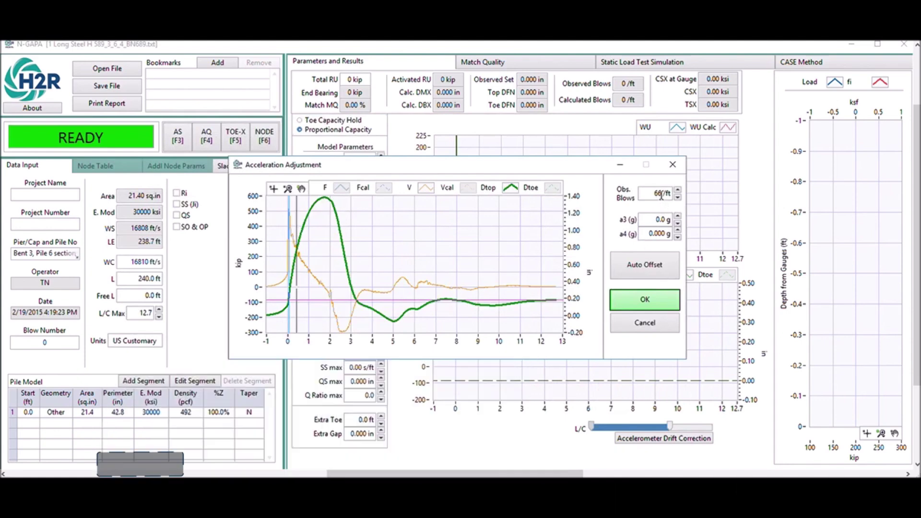
# Try 120 observed blows per foot and apply the automatic offset.
pyautogui.moveTo(661, 196); pyautogui.dragTo(652, 198)
pyautogui.write('120')
pyautogui.press('Return')
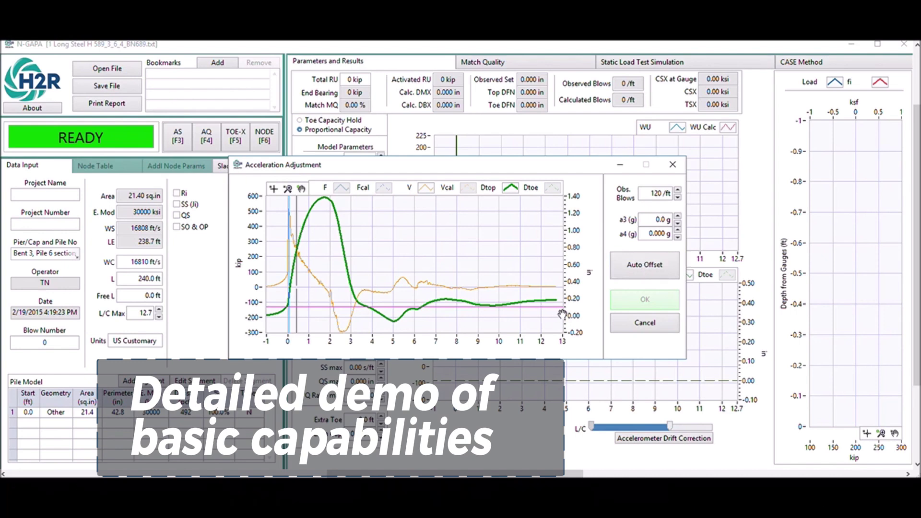
pyautogui.click(642, 267)
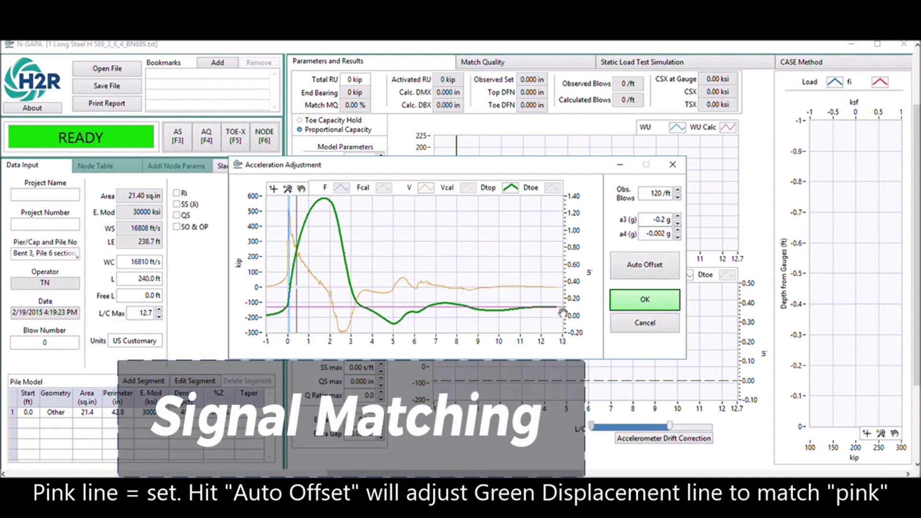
# Try 50 blows per foot with automatic offset, then enter 140 blows per foot.
pyautogui.doubleClick(661, 193)
pyautogui.write('50')
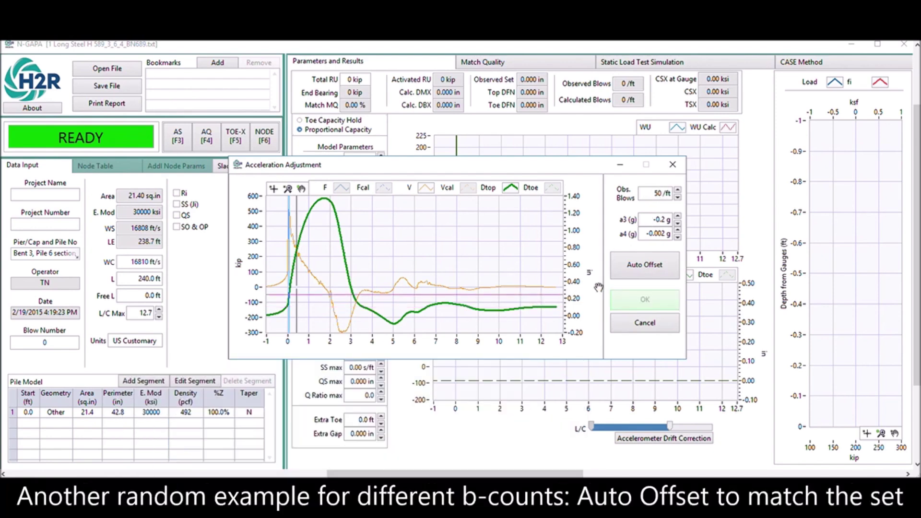
pyautogui.click(646, 268)
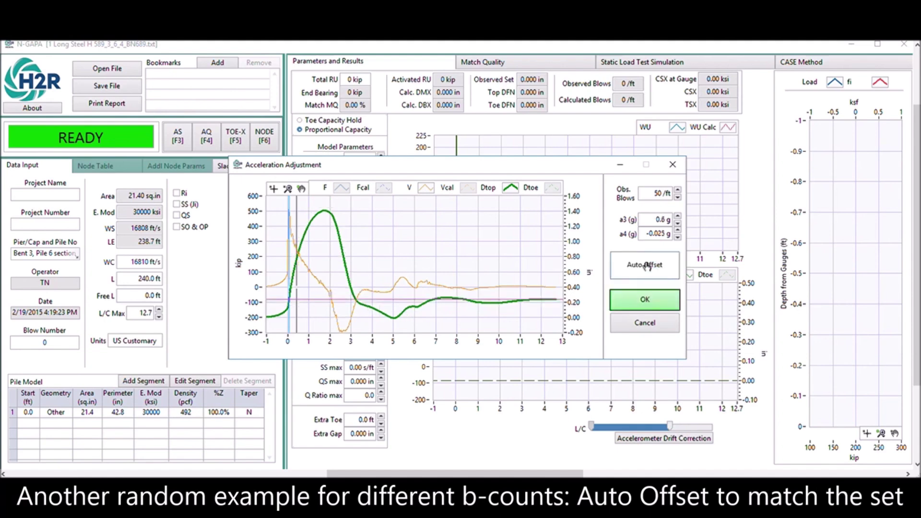
pyautogui.doubleClick(662, 196)
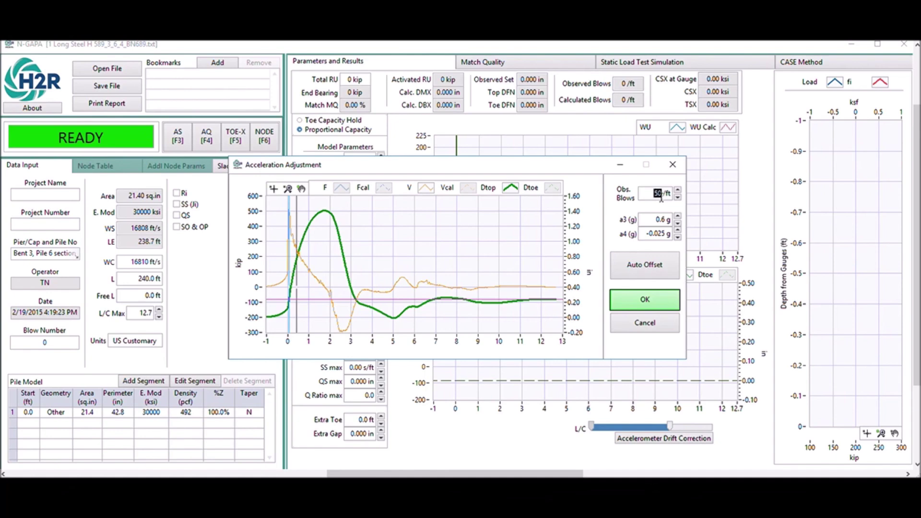
pyautogui.write('14')
pyautogui.press('Return')
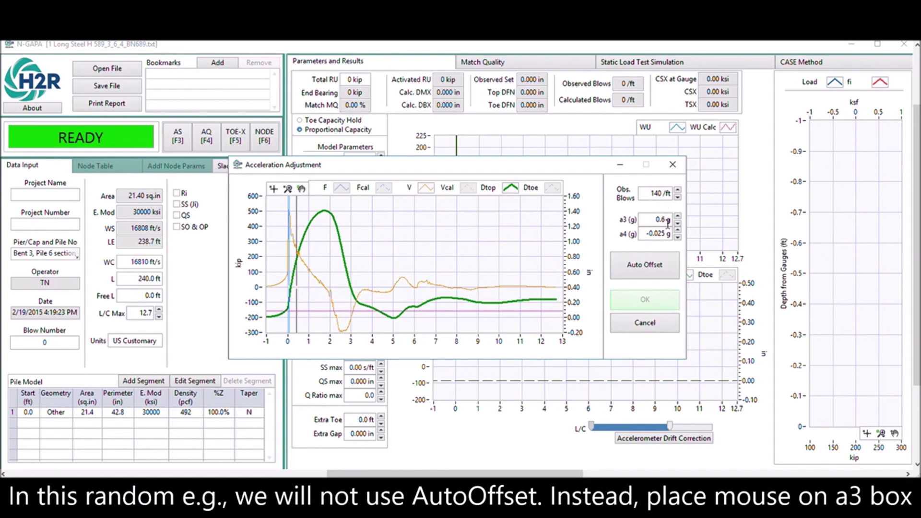
# Adjust a3 to about 0.2 g until the green Dtoe curve is flat, a4 becoming -0.028 g.
pyautogui.scroll(2, 668, 222)
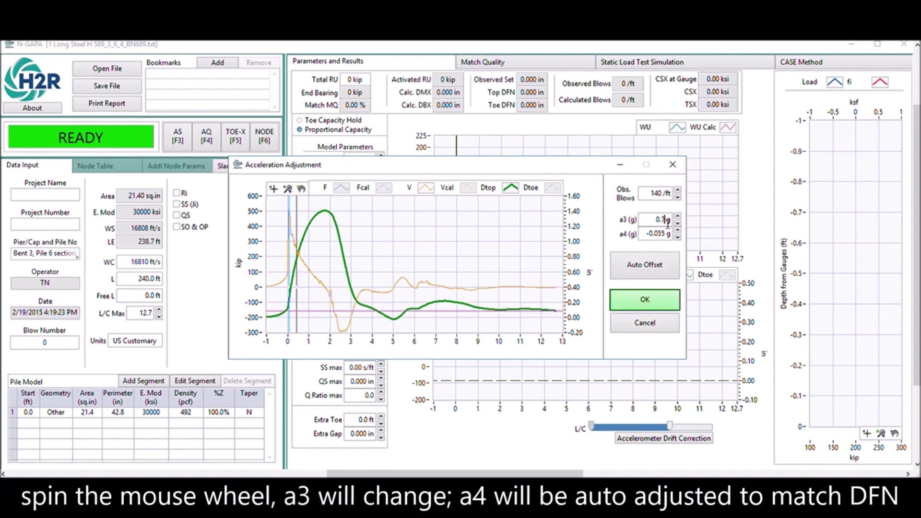
pyautogui.scroll(-2, 668, 222)
pyautogui.scroll(-1, 666, 221)
pyautogui.scroll(-1, 664, 222)
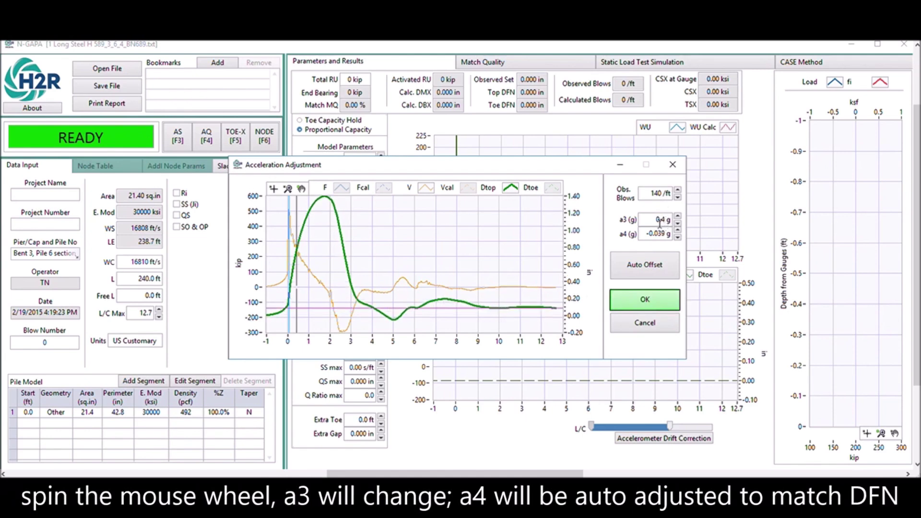
pyautogui.scroll(-9, 659, 222)
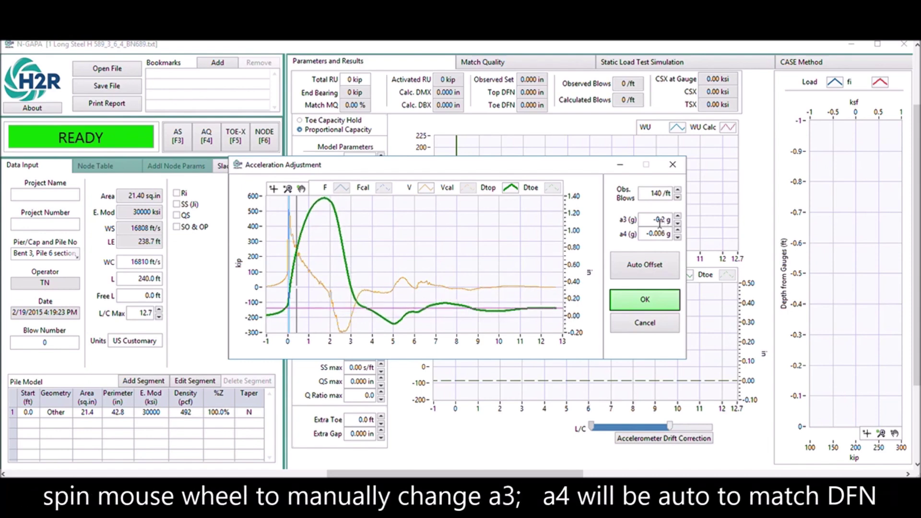
pyautogui.scroll(-8, 659, 222)
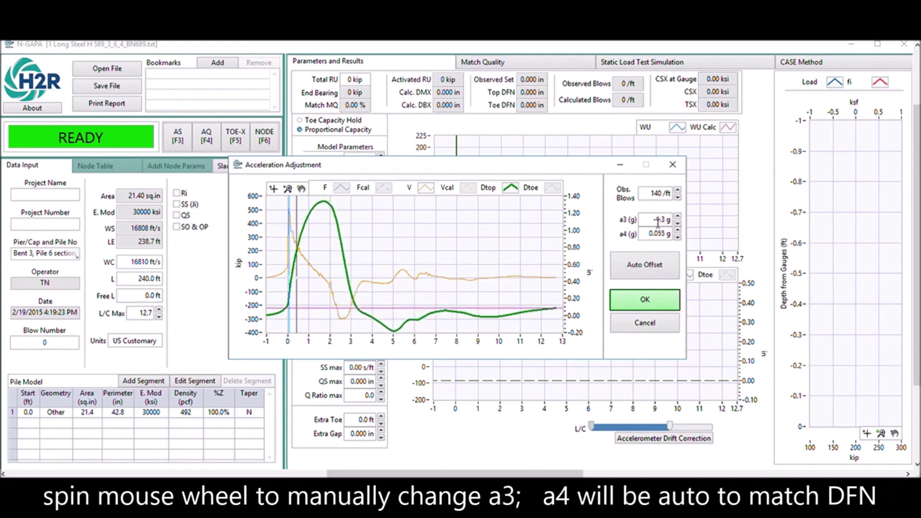
pyautogui.scroll(16, 658, 222)
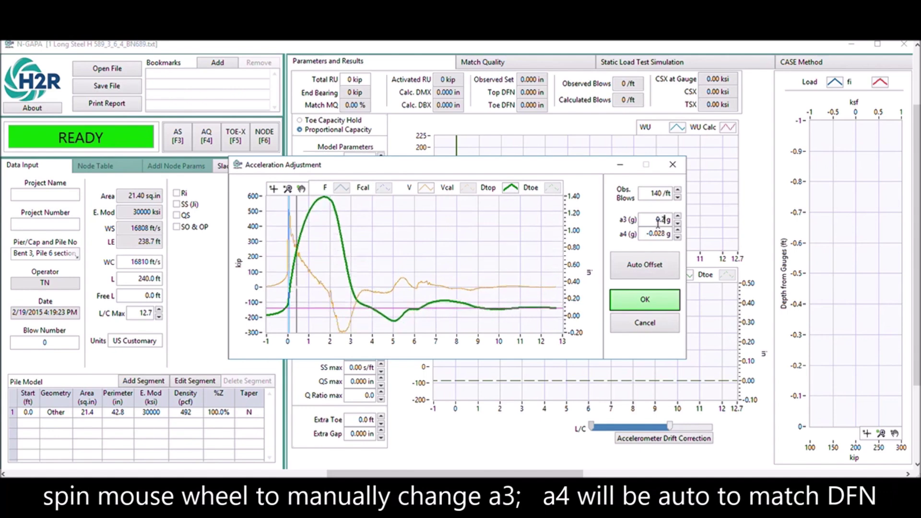
pyautogui.scroll(12, 658, 222)
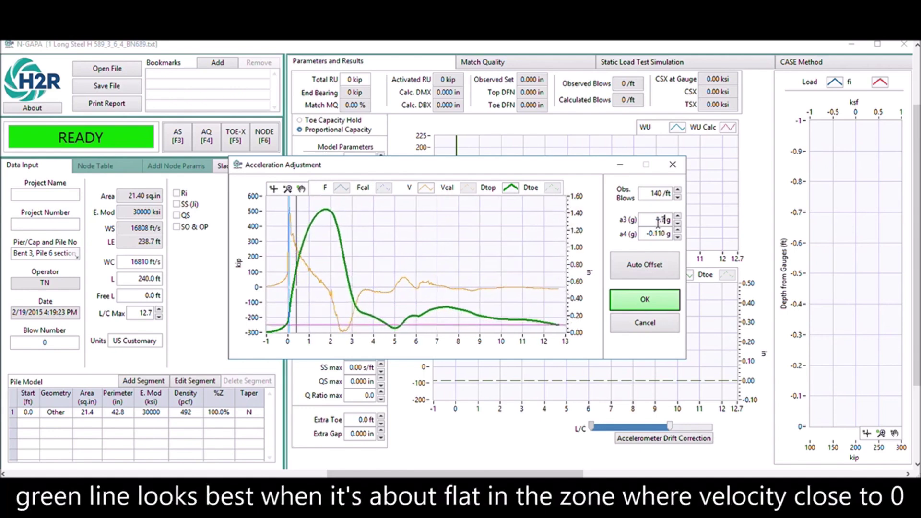
pyautogui.scroll(-12, 658, 222)
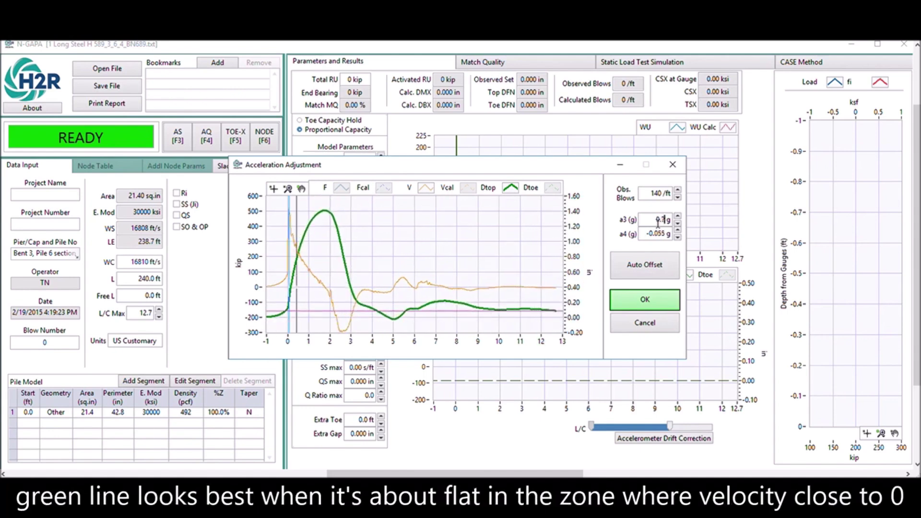
pyautogui.scroll(-2, 658, 222)
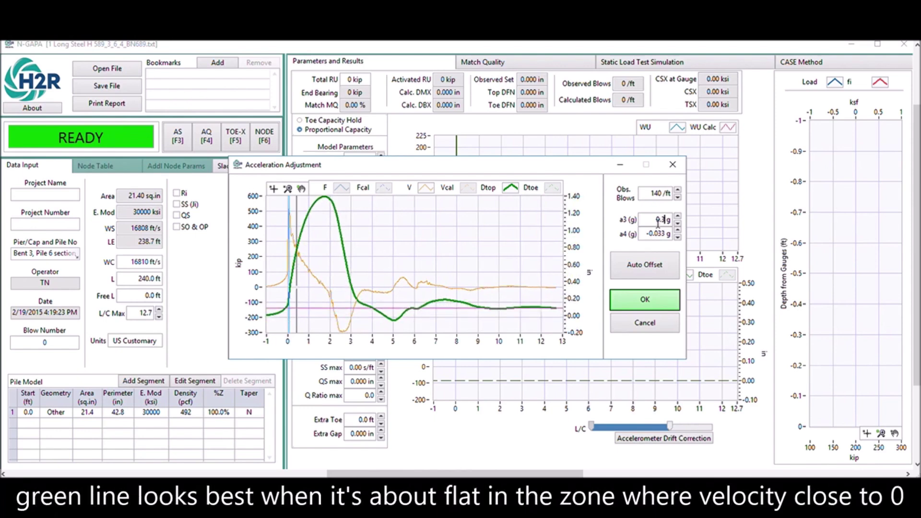
pyautogui.scroll(-1, 658, 222)
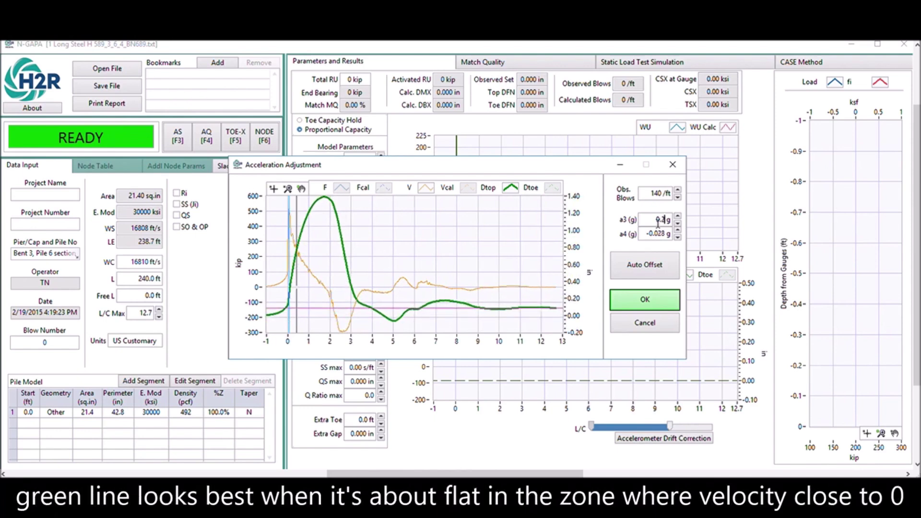
# Set observed blows to 66 per foot and apply the automatic offset.
pyautogui.doubleClick(659, 194)
pyautogui.write('0')
pyautogui.press('Return')
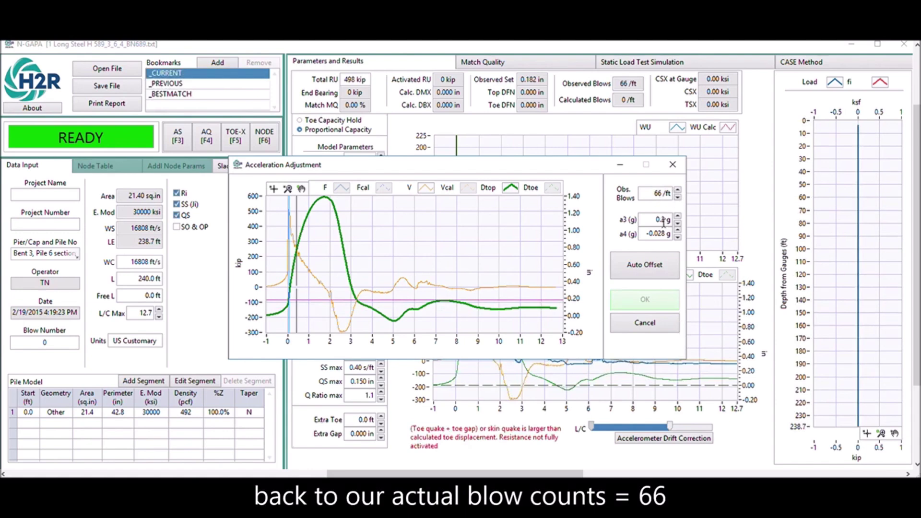
pyautogui.click(653, 259)
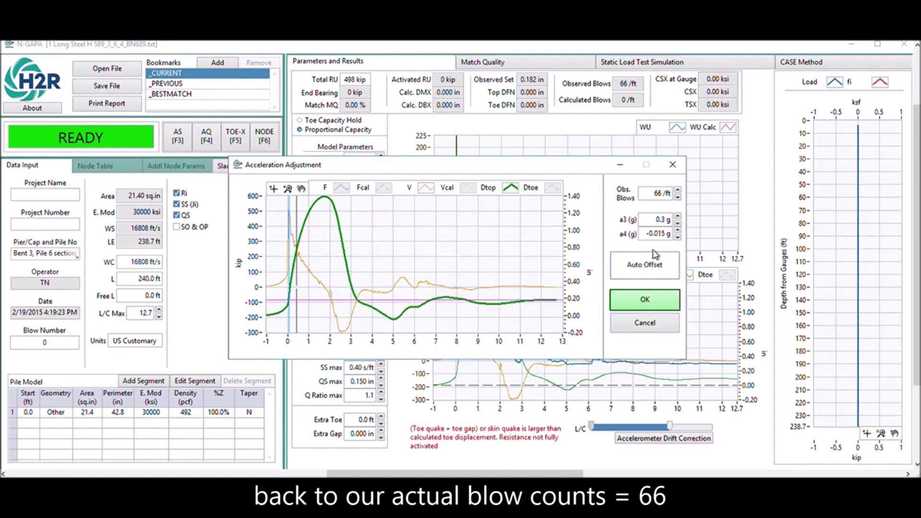
# Zero a3 and a4, recompute offsets to a3 0.3 g and a4 -0.015 g, and accept.
pyautogui.moveTo(657, 219); pyautogui.dragTo(673, 259)
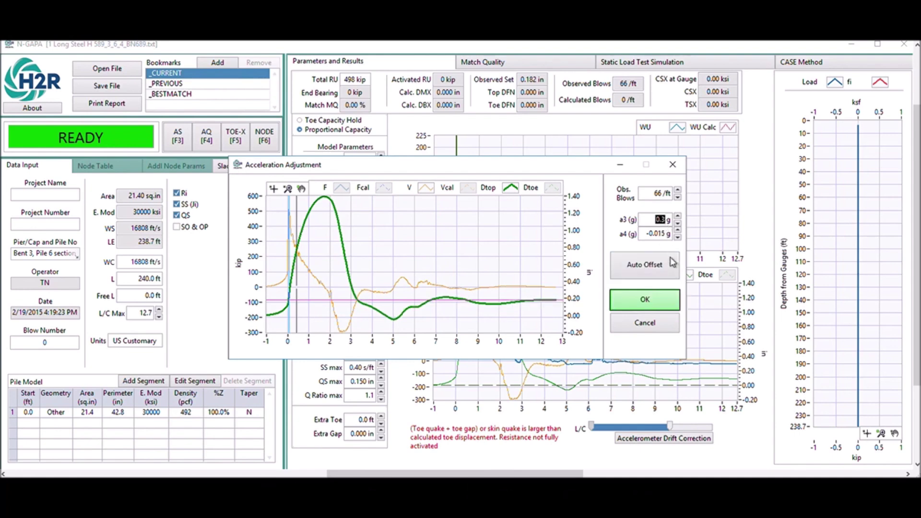
pyautogui.write('0')
pyautogui.press('Tab')
pyautogui.write('0')
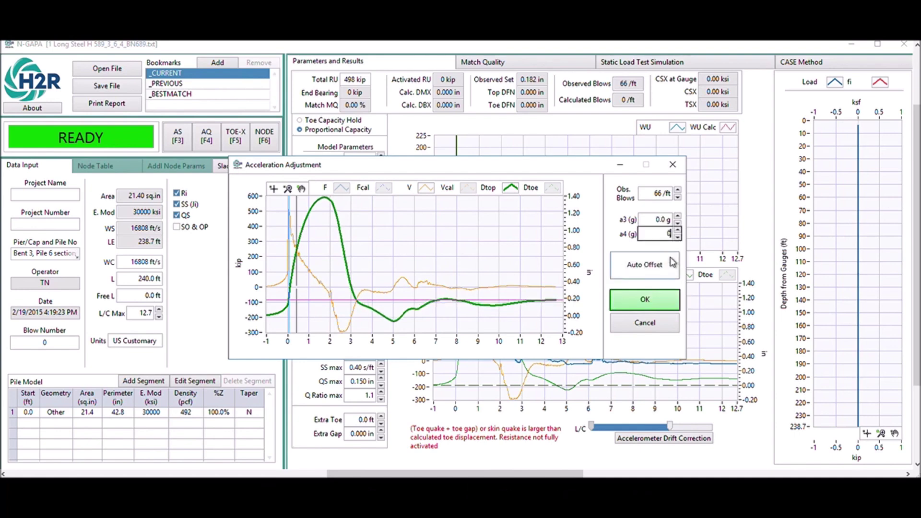
pyautogui.hotkey('shift', 'Tab')
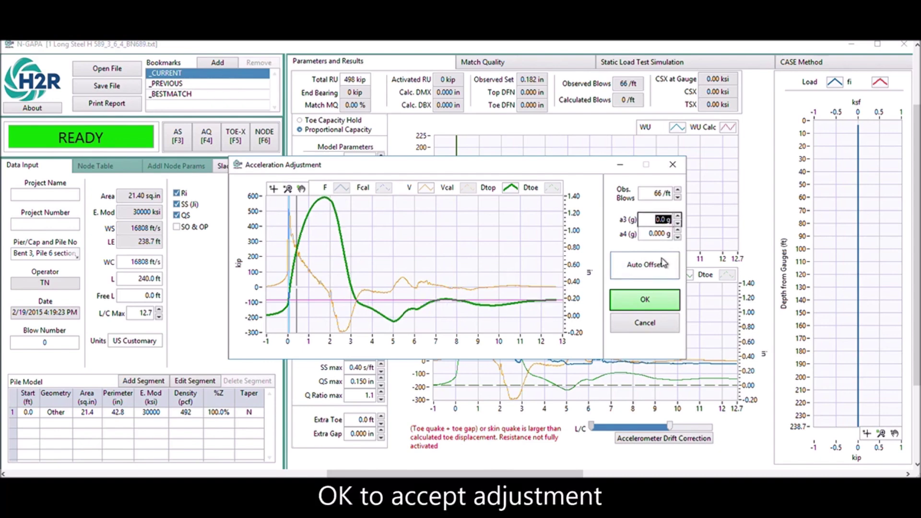
pyautogui.click(660, 265)
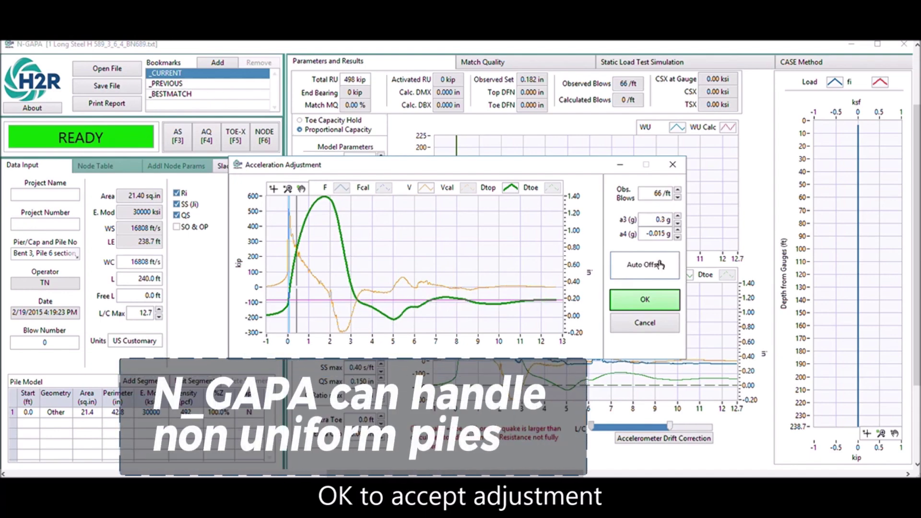
pyautogui.click(644, 299)
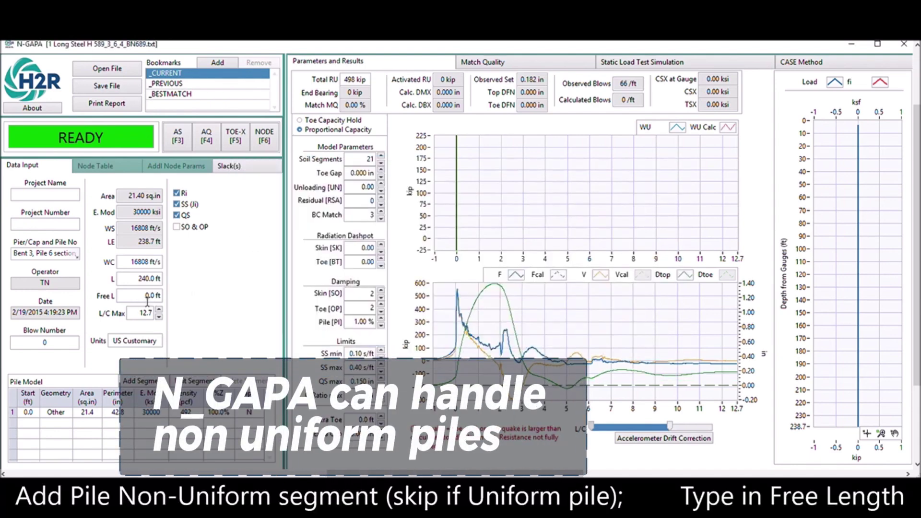
# Set the free length to 16.0 ft and run the analysis.
pyautogui.doubleClick(147, 298)
pyautogui.write('10')
pyautogui.press('Return')
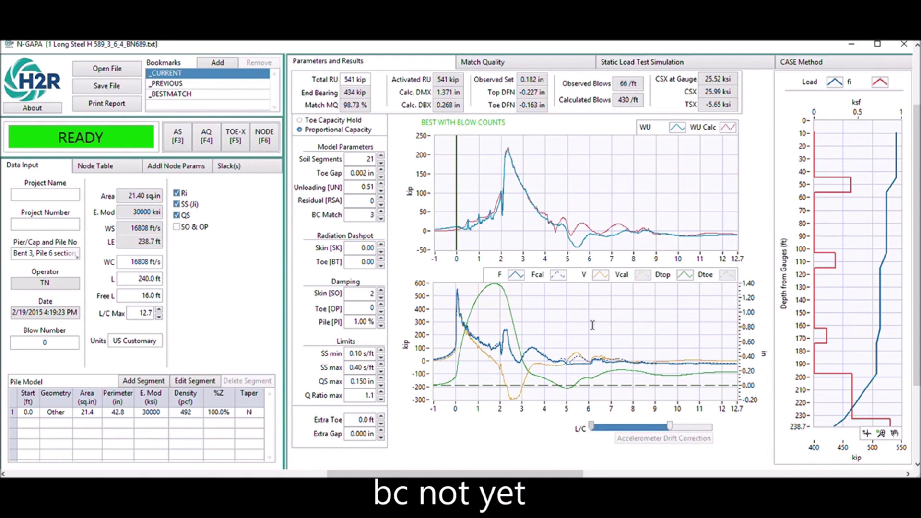
# Rescale both signal graphs to span about -0.4 to 3.5 L/C.
pyautogui.moveTo(671, 430); pyautogui.dragTo(599, 434)
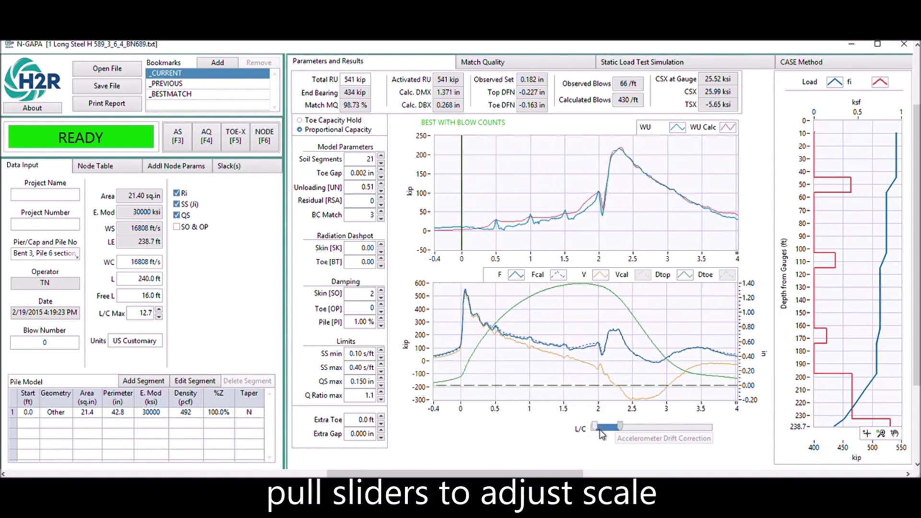
pyautogui.moveTo(621, 427); pyautogui.dragTo(617, 427)
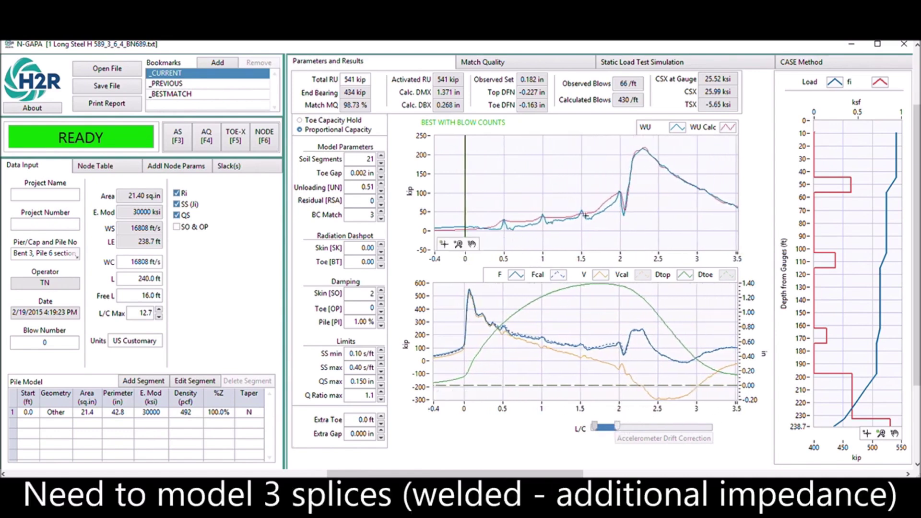
# In Addl Node Params, set Zi to 112% at 56.0 and 58.9 ft.
pyautogui.click(192, 169)
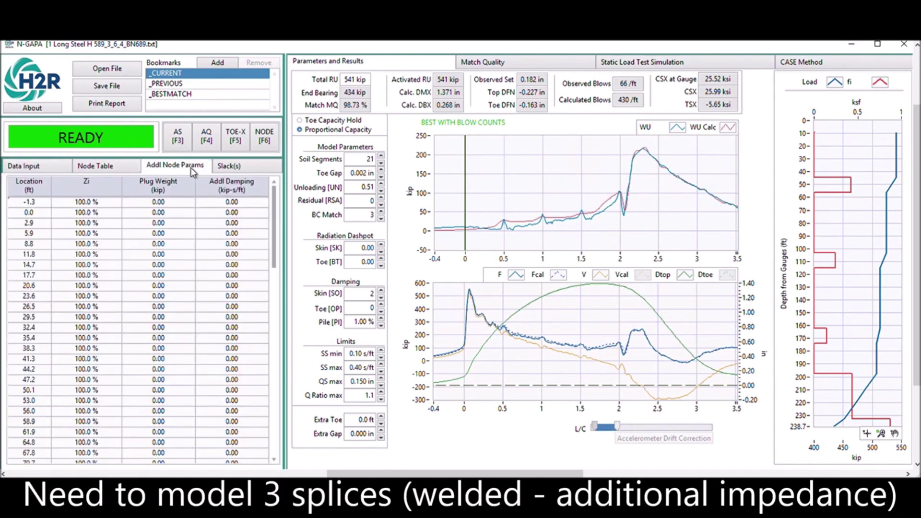
pyautogui.doubleClick(83, 412)
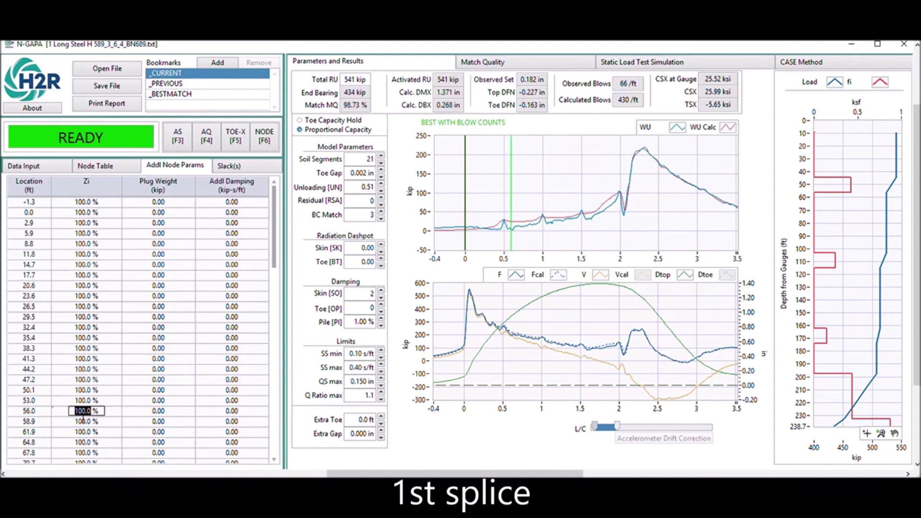
pyautogui.write('112')
pyautogui.press('Return')
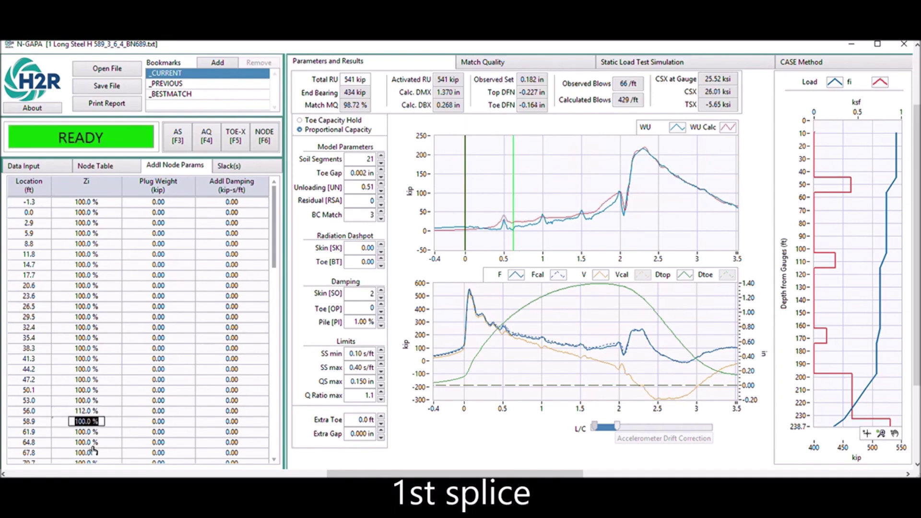
pyautogui.write('112')
pyautogui.press('Return')
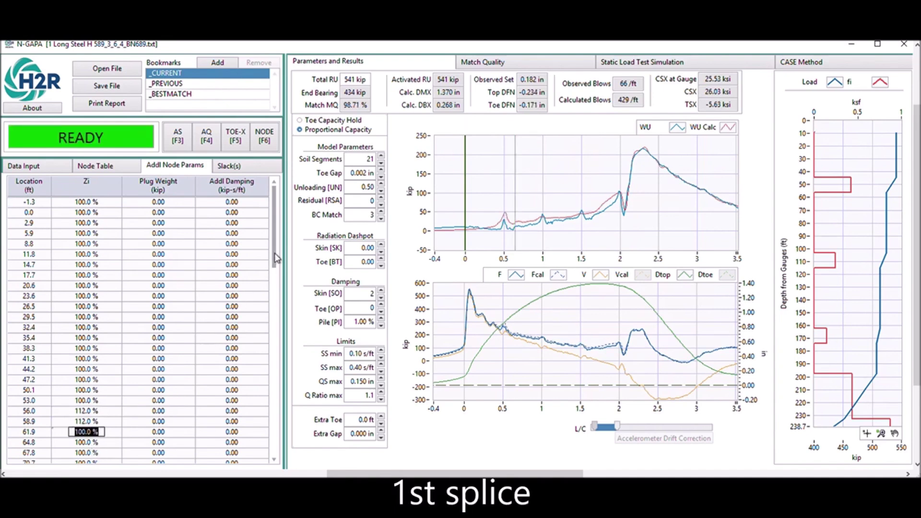
# Set Zi to 112% at the second splice, 114.9 and 117.9 ft.
pyautogui.moveTo(277, 254); pyautogui.dragTo(295, 337)
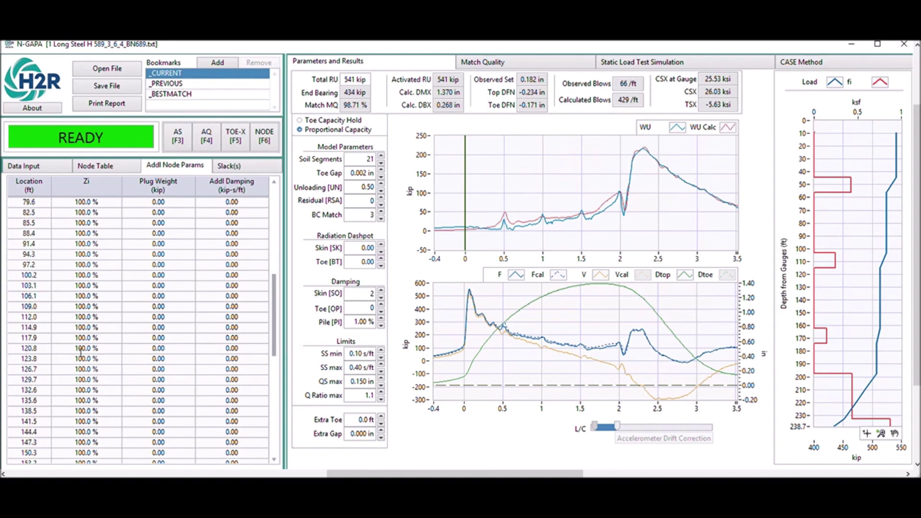
pyautogui.doubleClick(83, 329)
pyautogui.write('112')
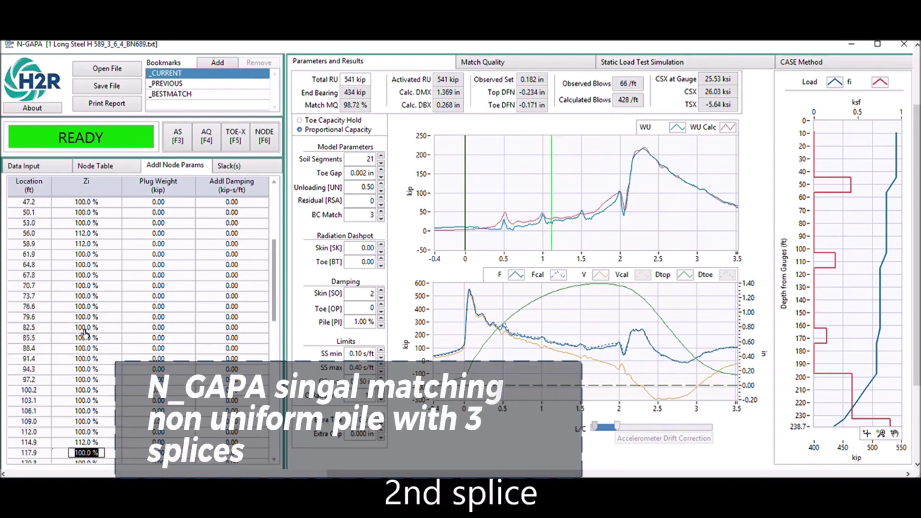
pyautogui.write('112')
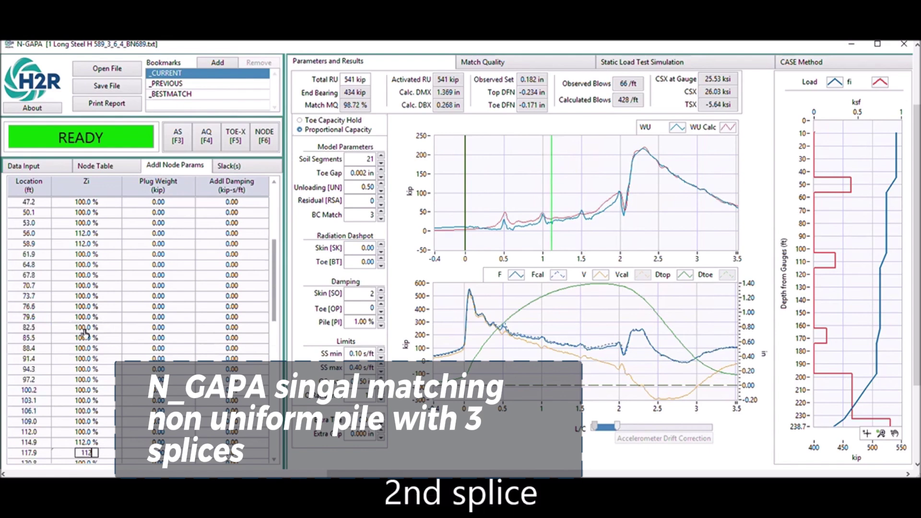
pyautogui.press('Return')
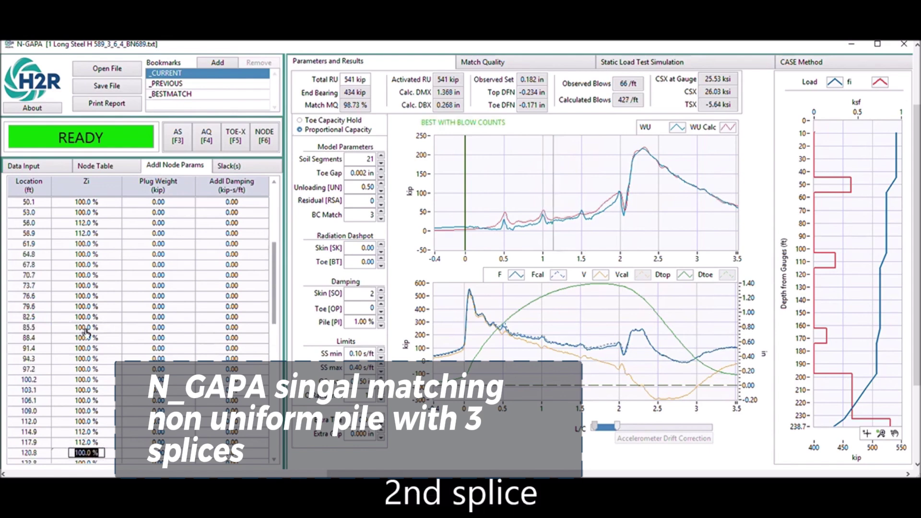
# Set Zi to 112% at the third splice, 176.8 and 173.9 ft.
pyautogui.scroll(-8, 281, 271)
pyautogui.doubleClick(84, 400)
pyautogui.write('112')
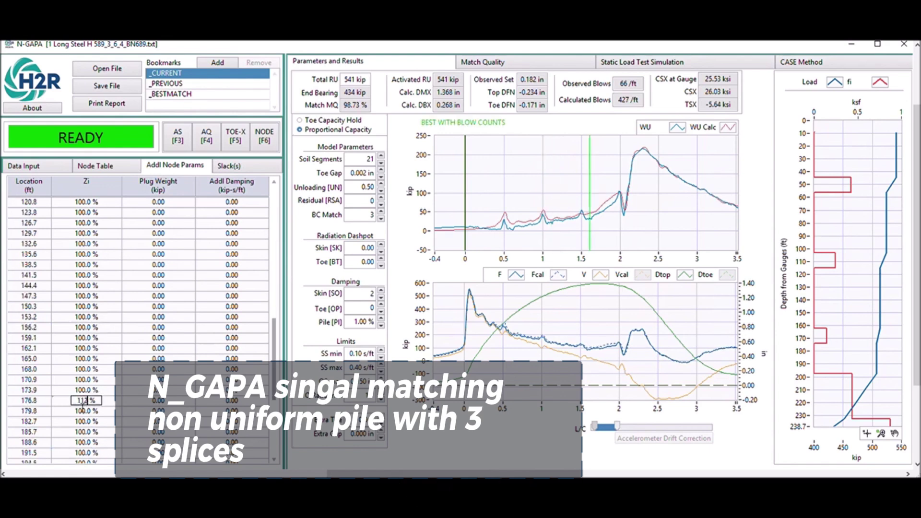
pyautogui.press('Return')
pyautogui.write('112')
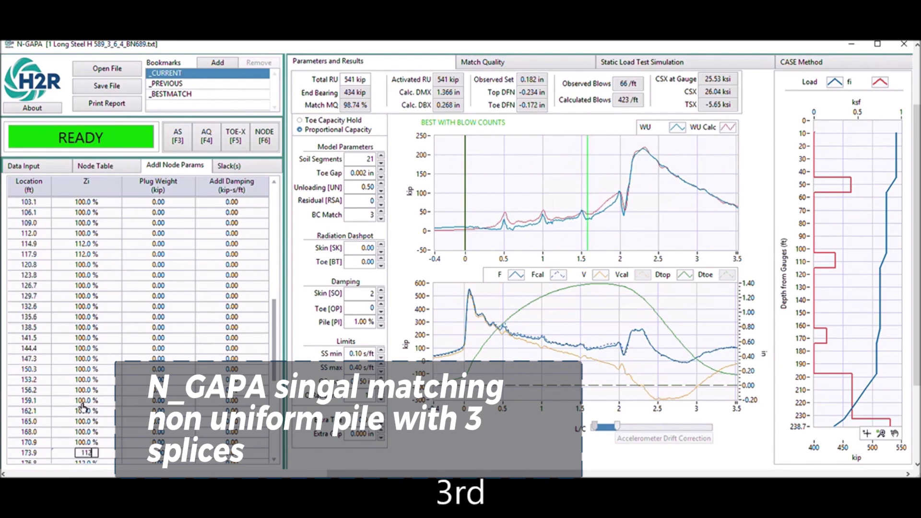
pyautogui.press('Return')
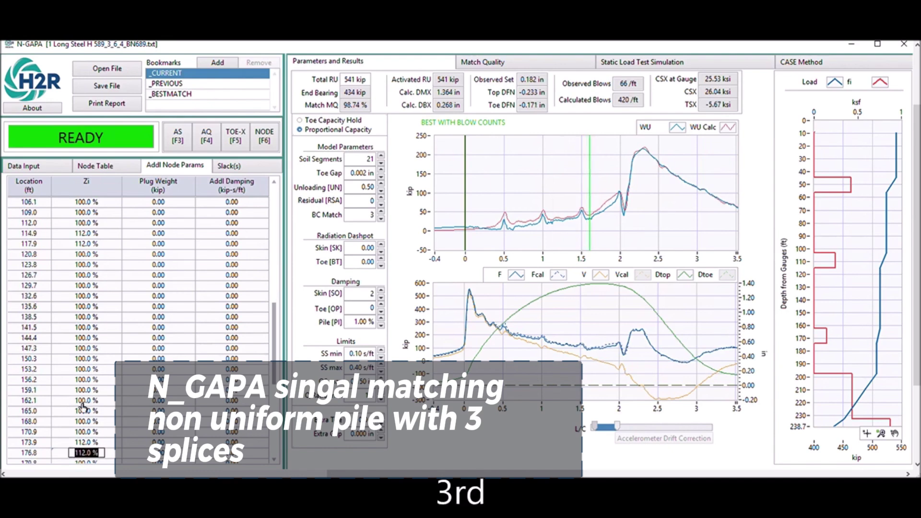
# Show the Node Table and auto-adjust damping and quake with F4, giving 508 kip capacity.
pyautogui.click(101, 167)
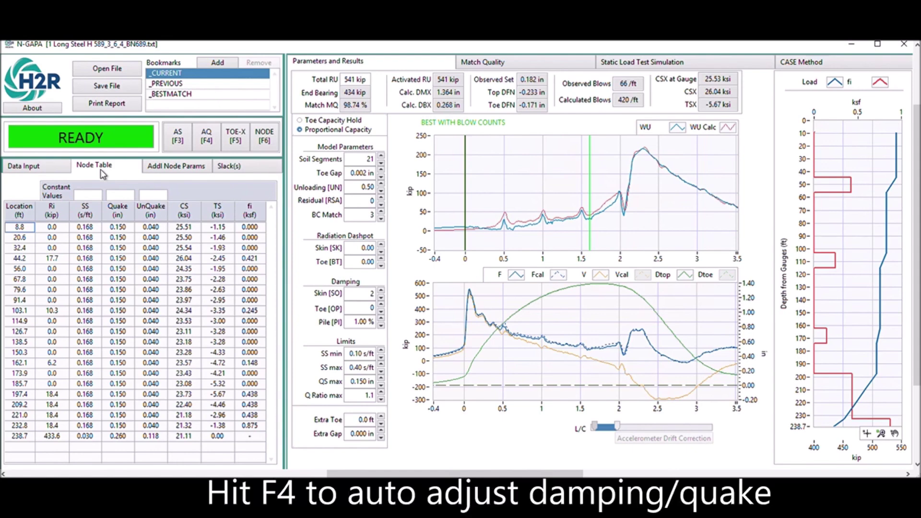
pyautogui.press('F4')
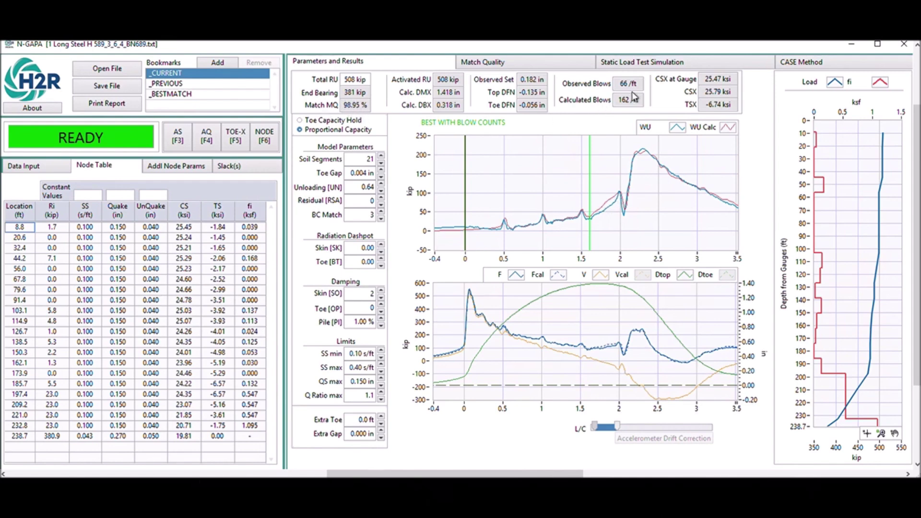
pyautogui.click(51, 394)
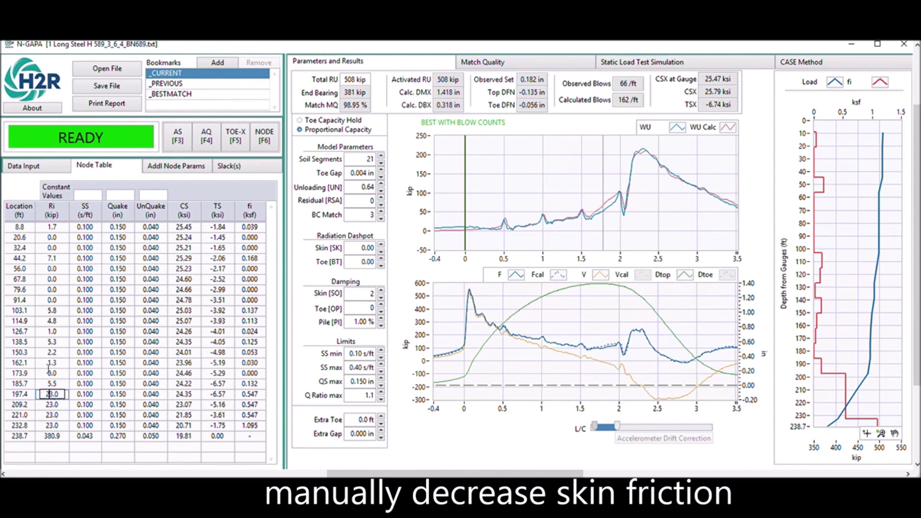
# Lower Ri to 15 kip at 197.4 ft and 209.2 ft.
pyautogui.doubleClick(52, 394)
pyautogui.write('15')
pyautogui.press('Return')
pyautogui.write('15')
pyautogui.press('Return')
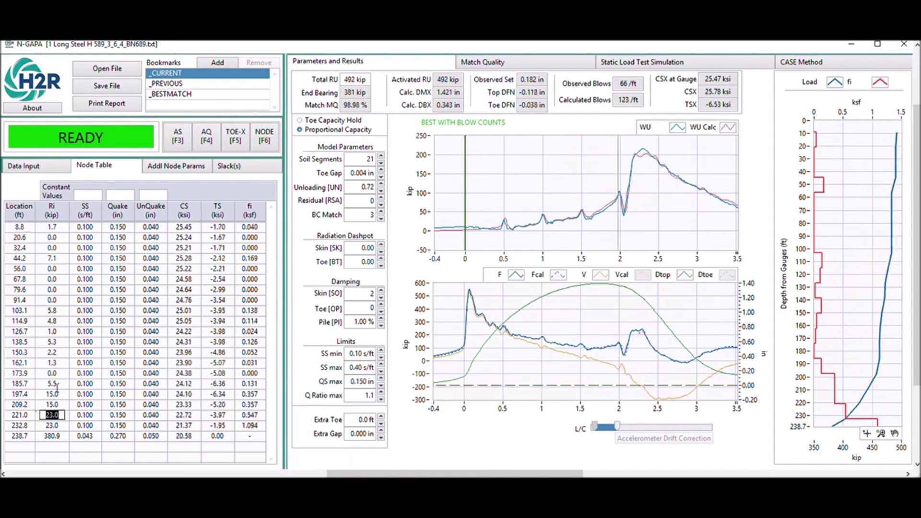
# Set Ri at 185.7 ft to 2 kip and rerun the optimization to 98.99% match.
pyautogui.click(53, 383)
pyautogui.write('2')
pyautogui.press('Up')
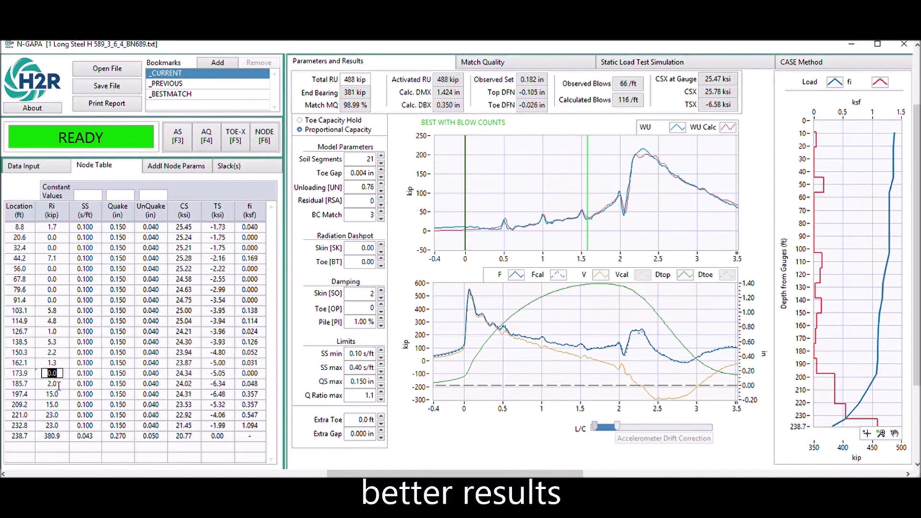
pyautogui.press('Return')
pyautogui.press('F3')
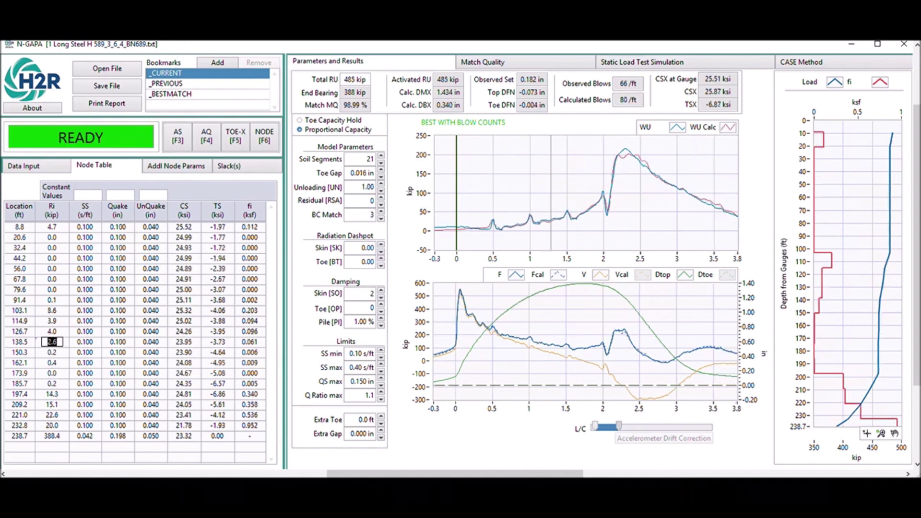
# Add a bookmark named RU=485_MQ=98.99 for the current match.
pyautogui.click(216, 64)
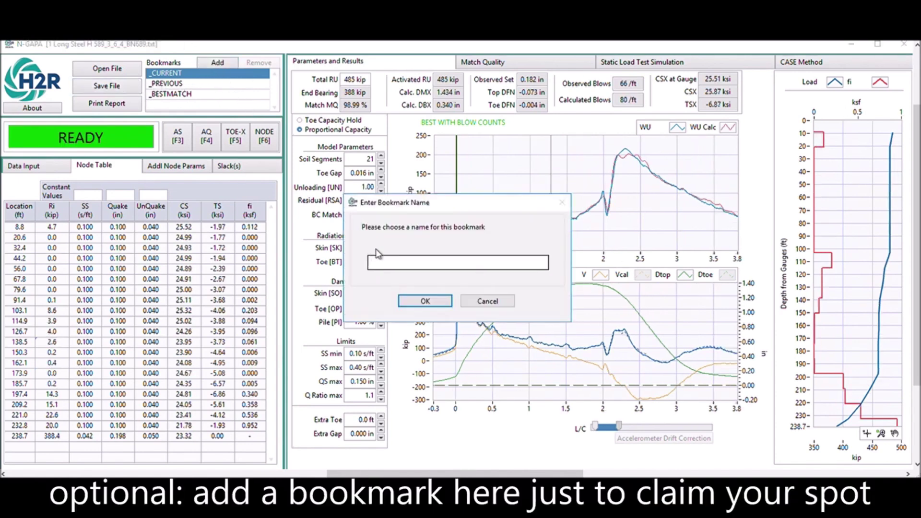
pyautogui.press('Return')
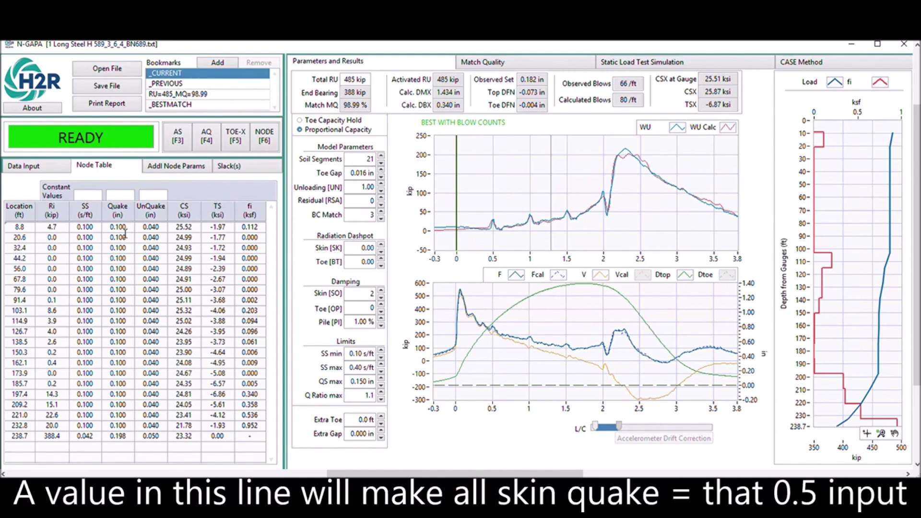
# Set the quake of every skin node to 0.050 in.
pyautogui.click(124, 198)
pyautogui.write('0.05')
pyautogui.press('Return')
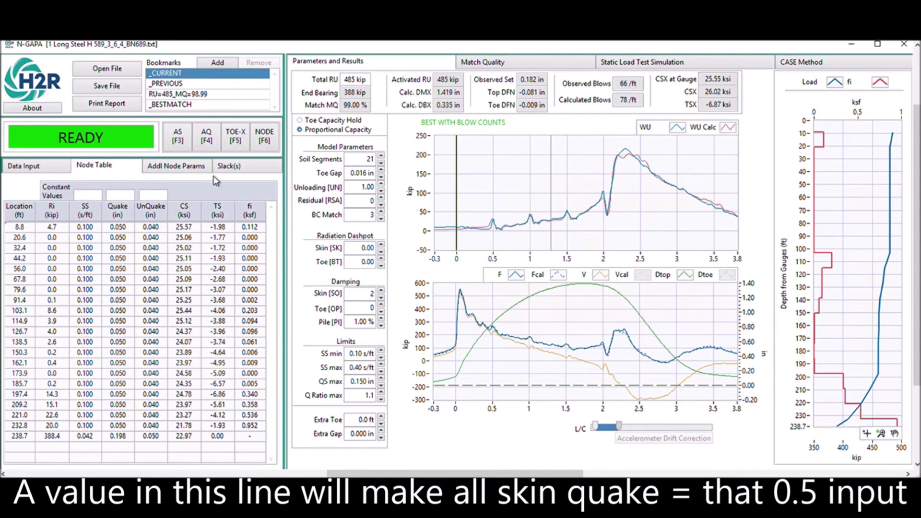
# Optimize the skin damping for all shaft nodes, reaching 0.111 s/ft.
pyautogui.click(84, 228)
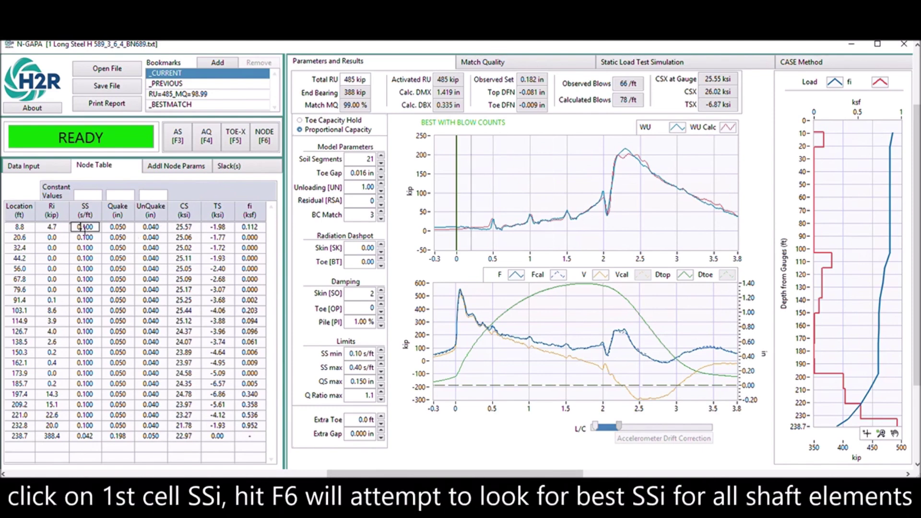
pyautogui.press('F6')
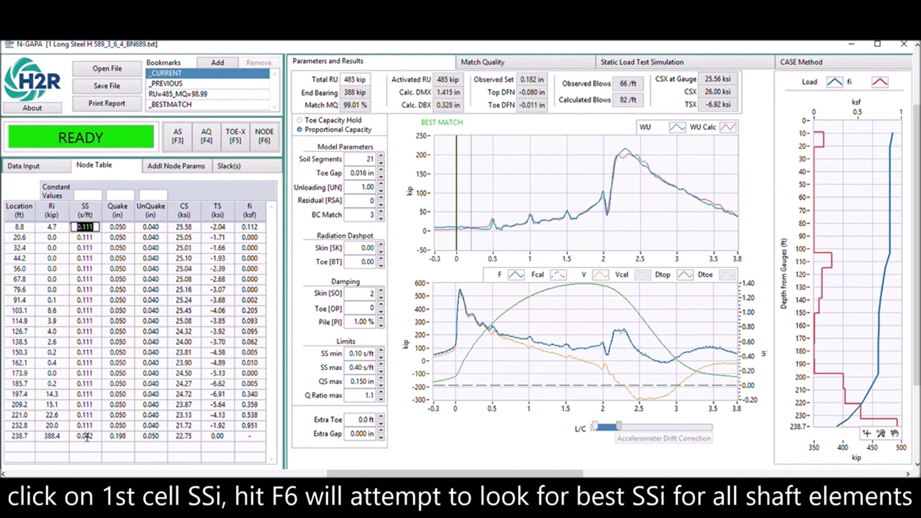
pyautogui.click(85, 228)
pyautogui.press('F6')
# Optimize the toe resistance, toe quake and toe unloading quake at 238.7 ft individually.
pyautogui.click(61, 436)
pyautogui.press('F6')
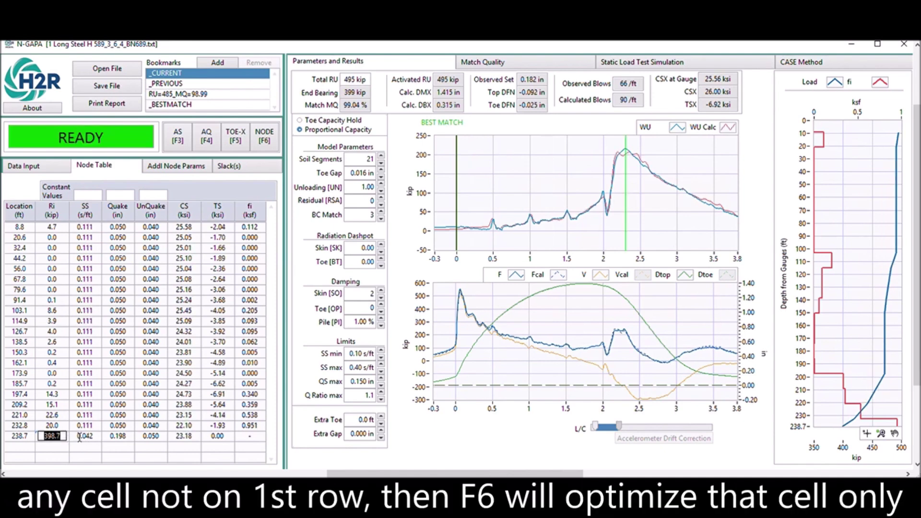
pyautogui.click(119, 438)
pyautogui.press('F6')
pyautogui.click(165, 435)
pyautogui.press('F6')
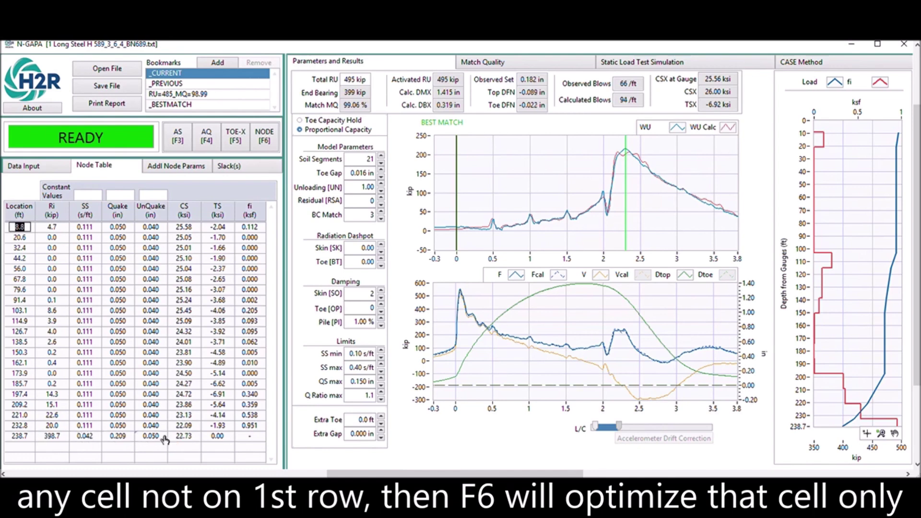